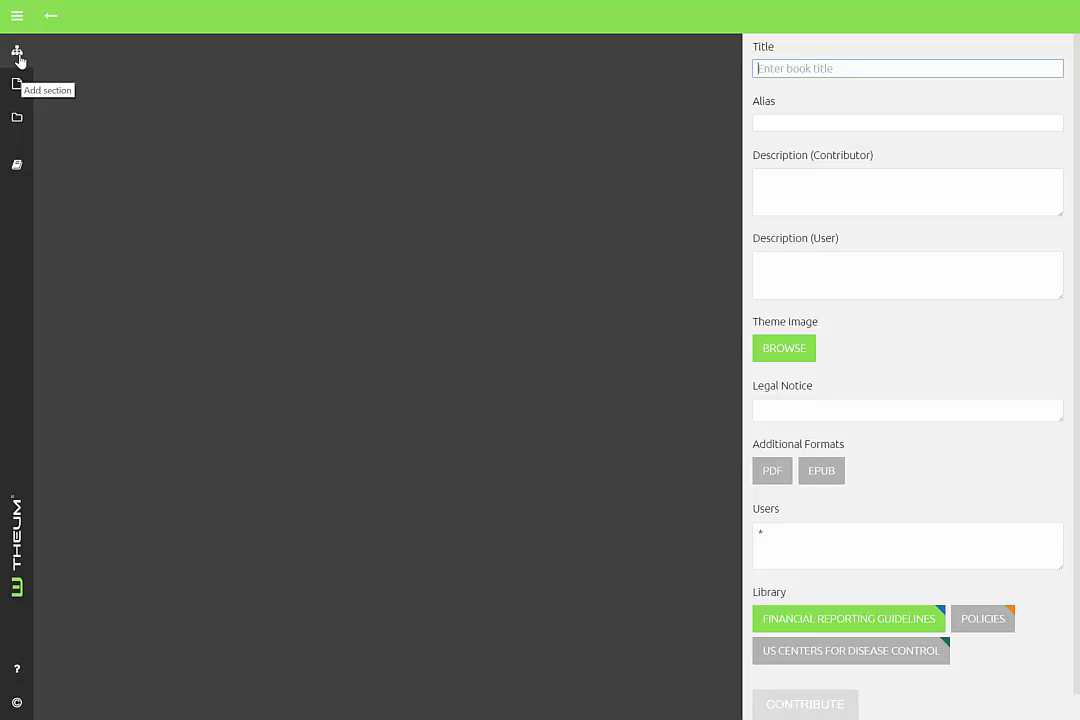
Upload the Theum AG Contracts Handbook folder as the source content of the new book
{"action": "left_click", "coordinate": [17, 118]}
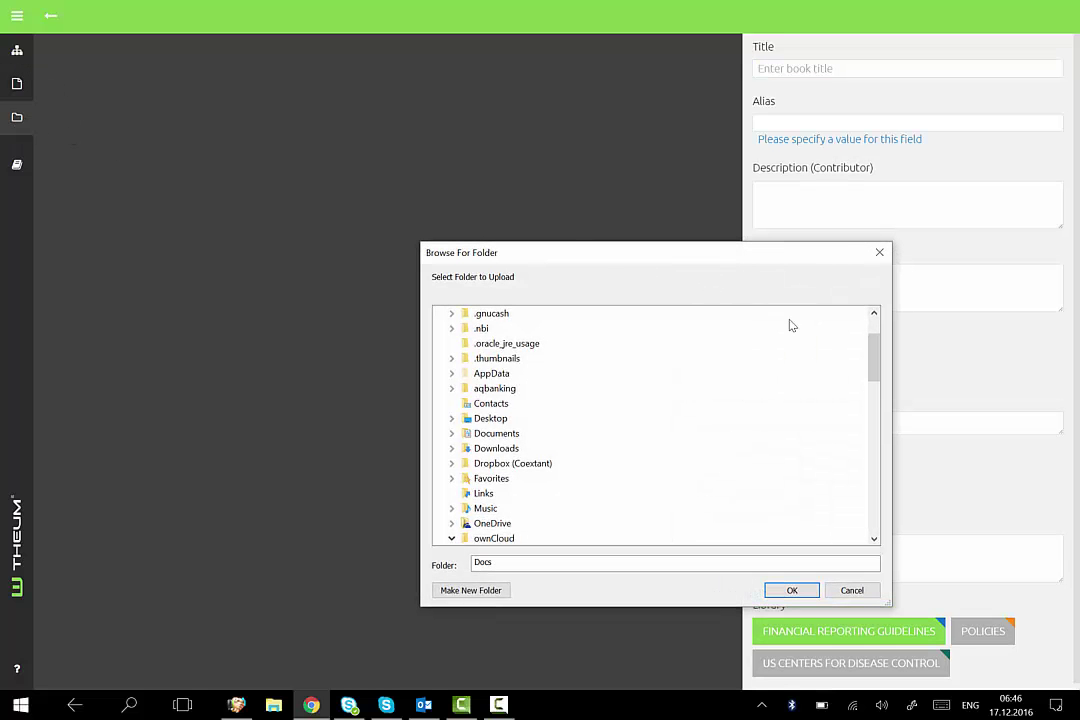
{"action": "left_click_drag", "start_coordinate": [877, 357], "coordinate": [874, 434]}
{"action": "left_click", "coordinate": [479, 390]}
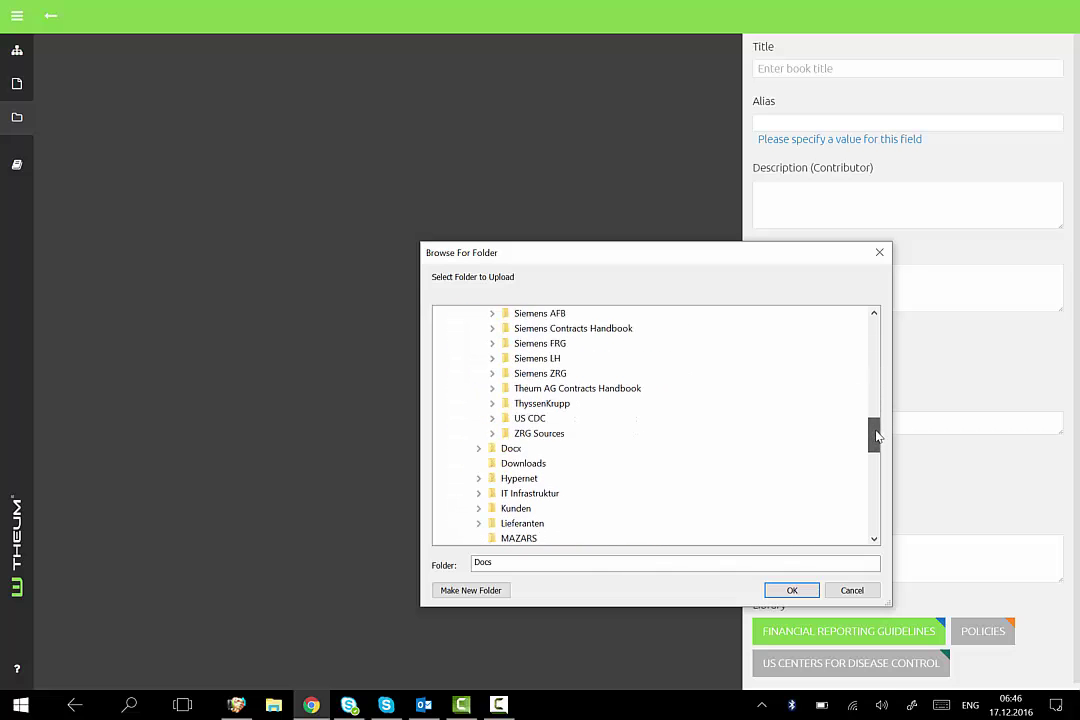
{"action": "left_click", "coordinate": [492, 389]}
{"action": "left_click", "coordinate": [545, 390]}
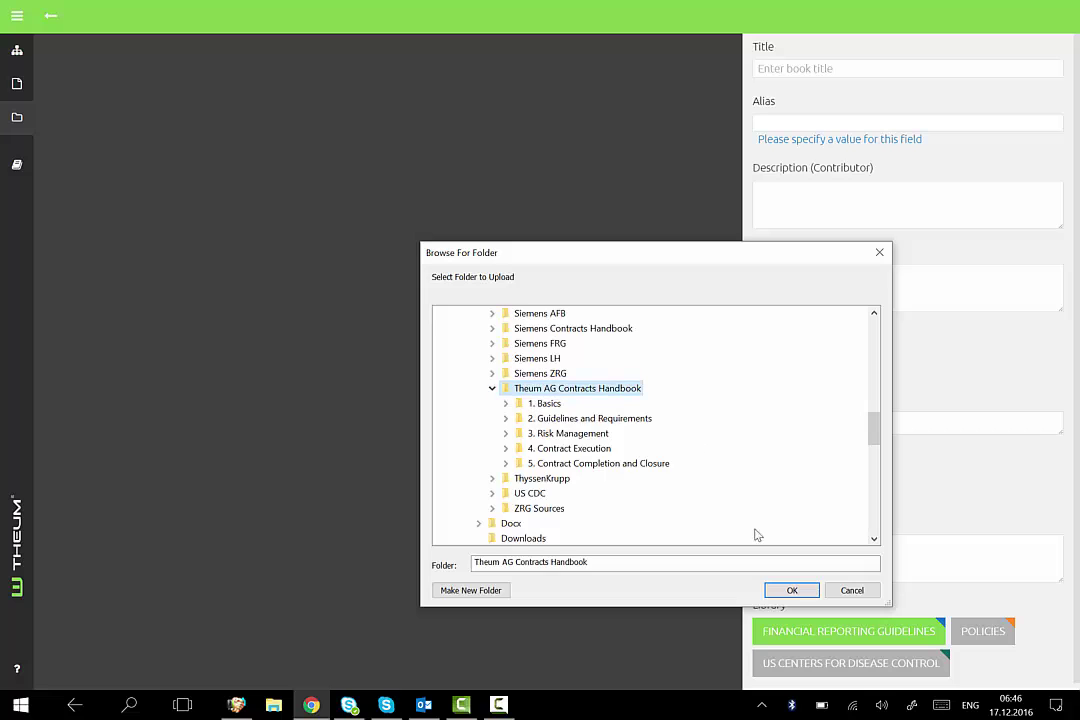
{"action": "left_click", "coordinate": [792, 591]}
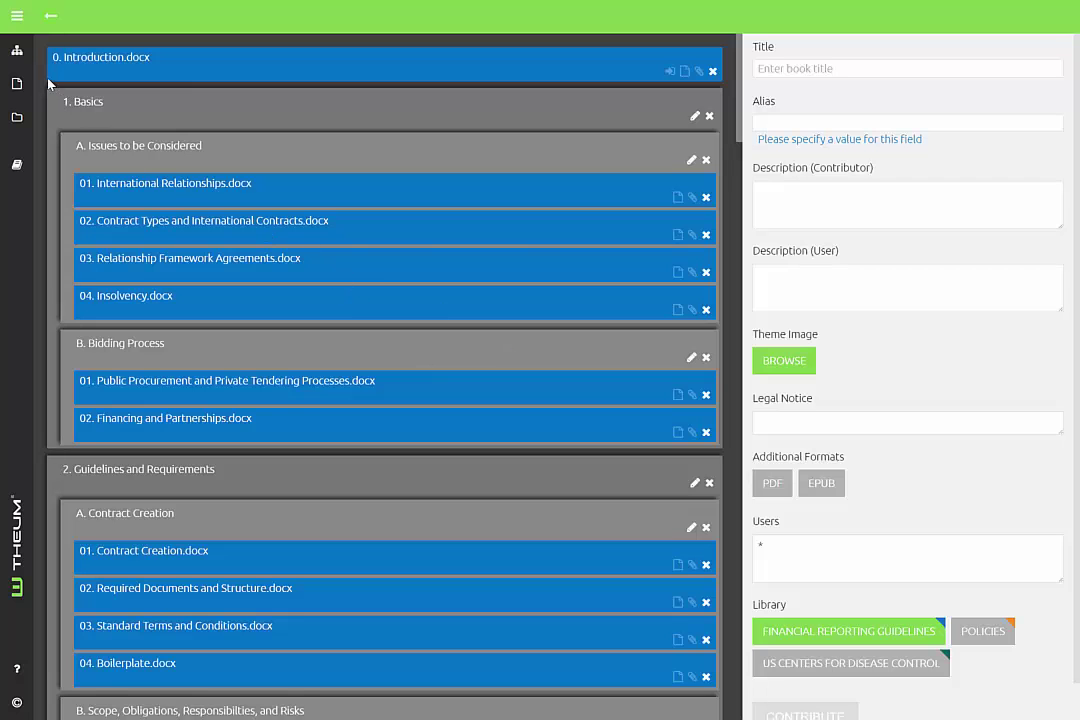
Add a section named Special Appendix and move D. Exceptions and 01. Claim Strategy.docx from Contract Completion and Closure into it
{"action": "left_click", "coordinate": [16, 53]}
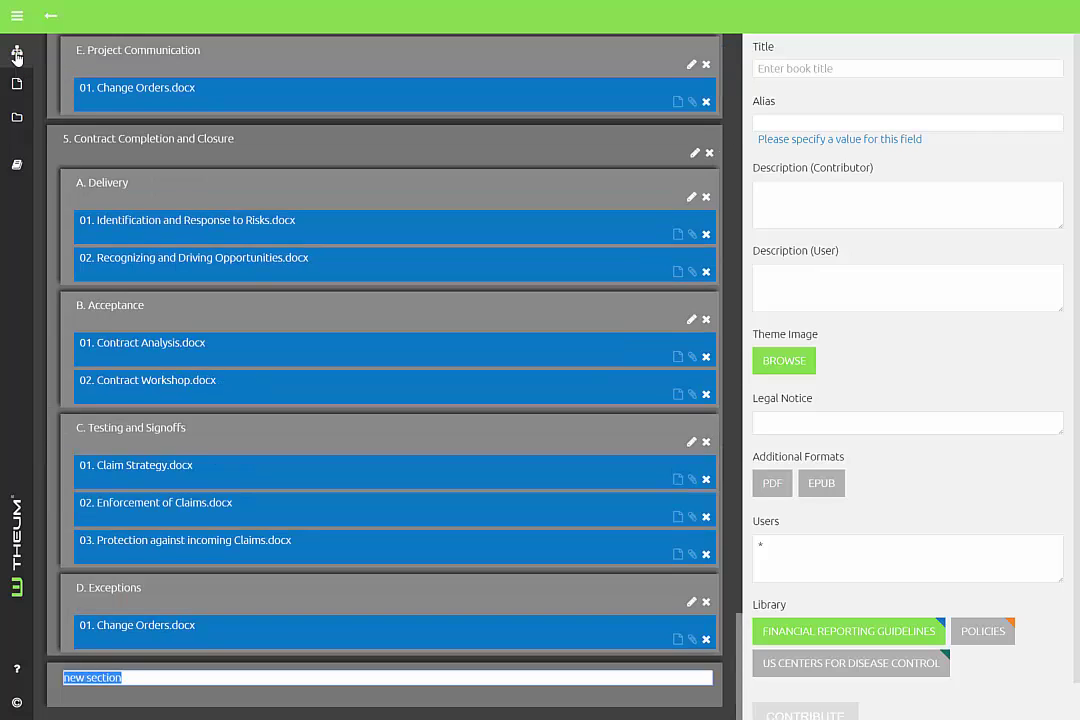
{"action": "type", "text": "Spec"}
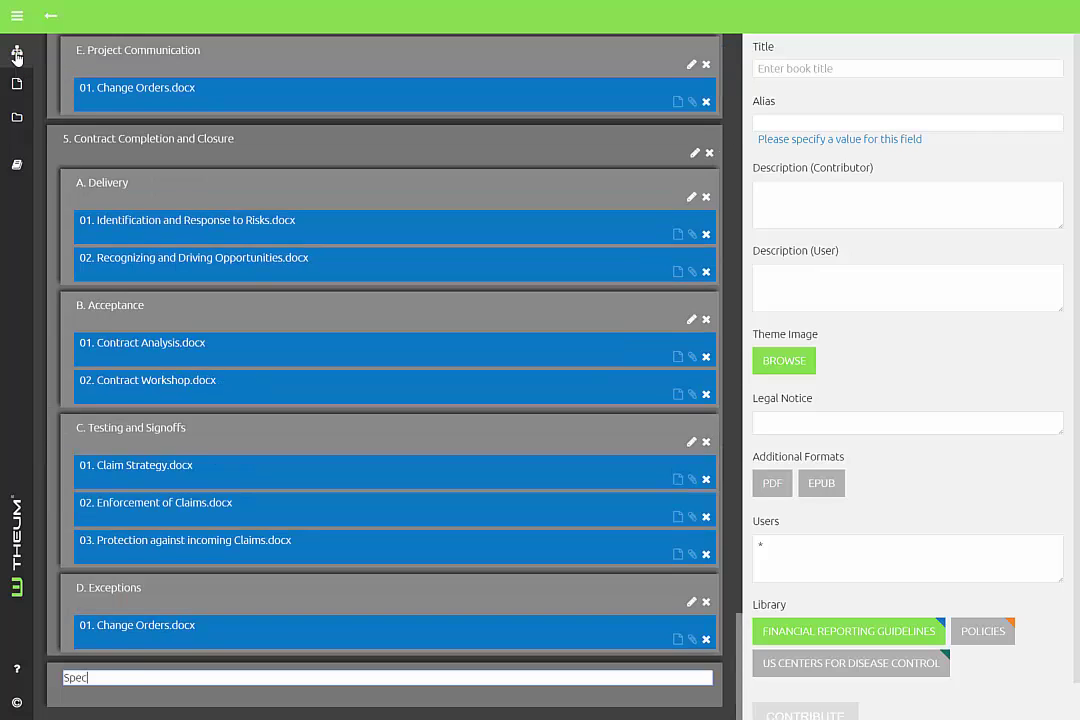
{"action": "type", "text": "ial Appendix"}
{"action": "key", "text": "Return"}
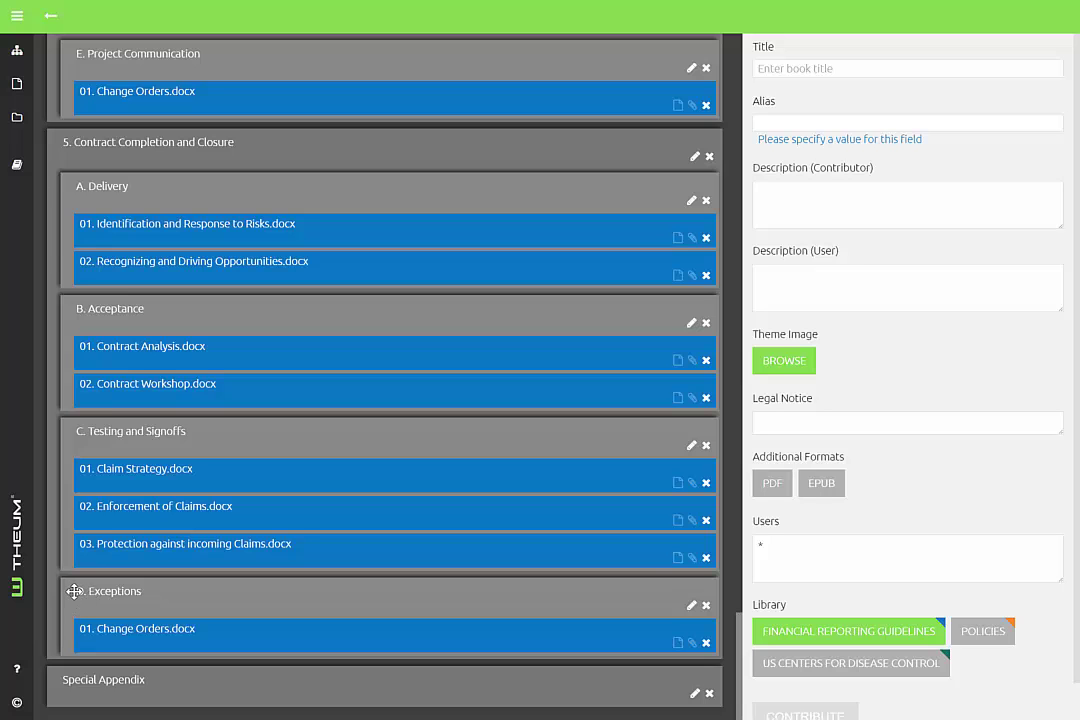
{"action": "left_click_drag", "start_coordinate": [78, 610], "coordinate": [77, 644]}
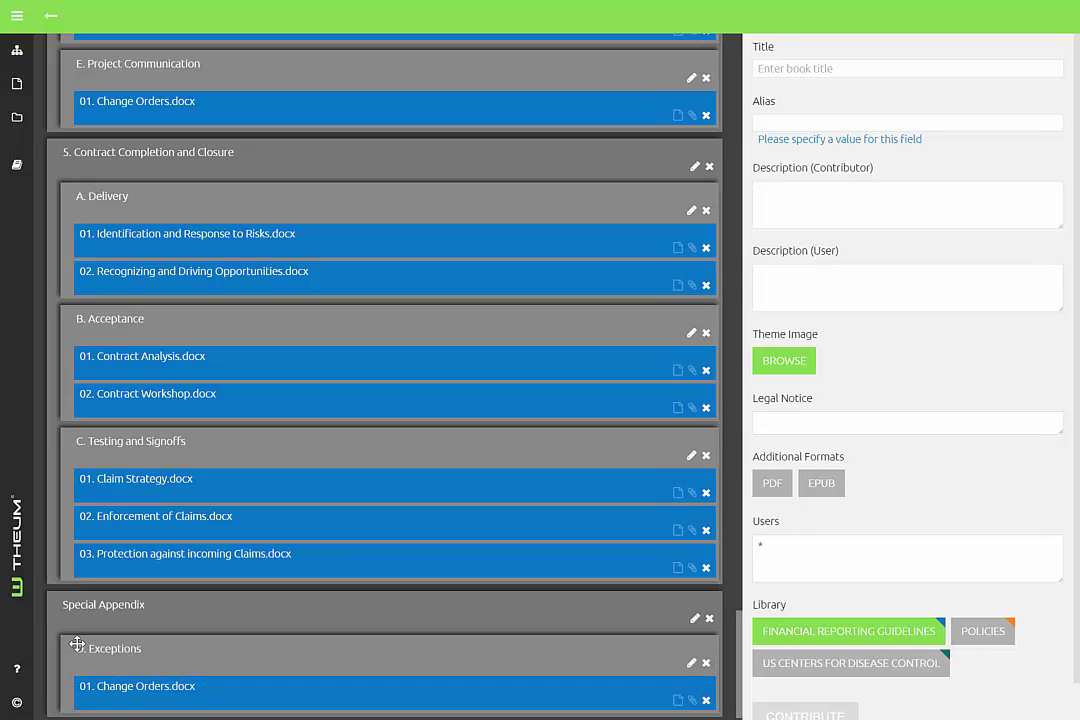
{"action": "left_click_drag", "start_coordinate": [89, 479], "coordinate": [82, 631]}
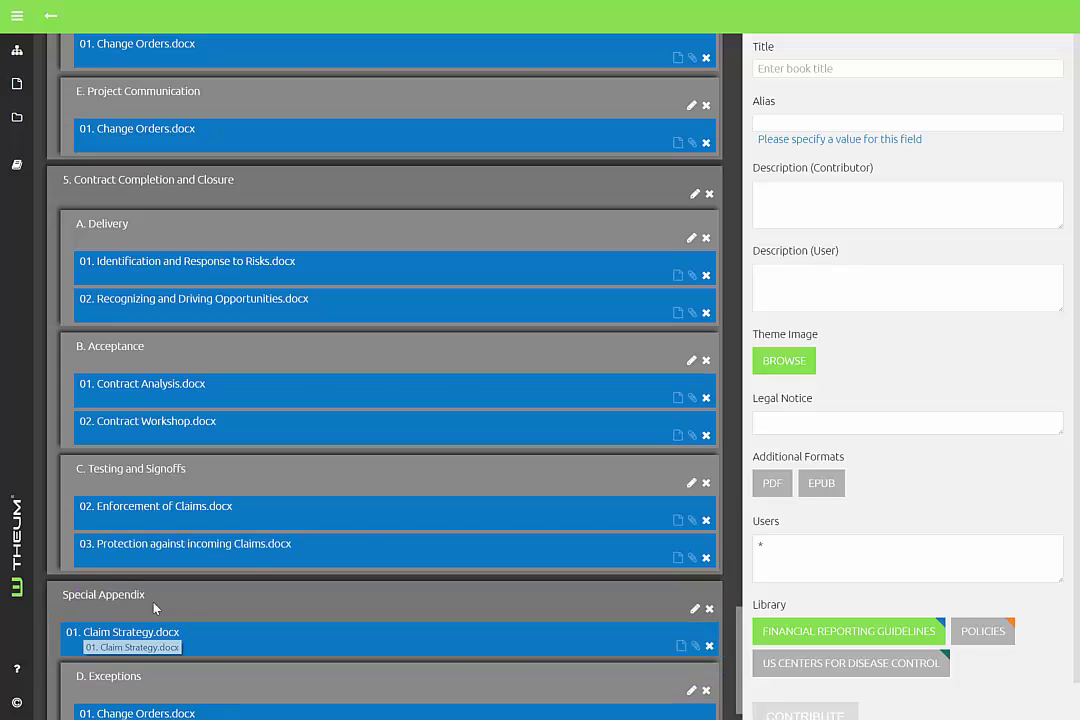
Title the book Contracts Handbook
{"action": "left_click", "coordinate": [845, 69]}
{"action": "type", "text": "C"}
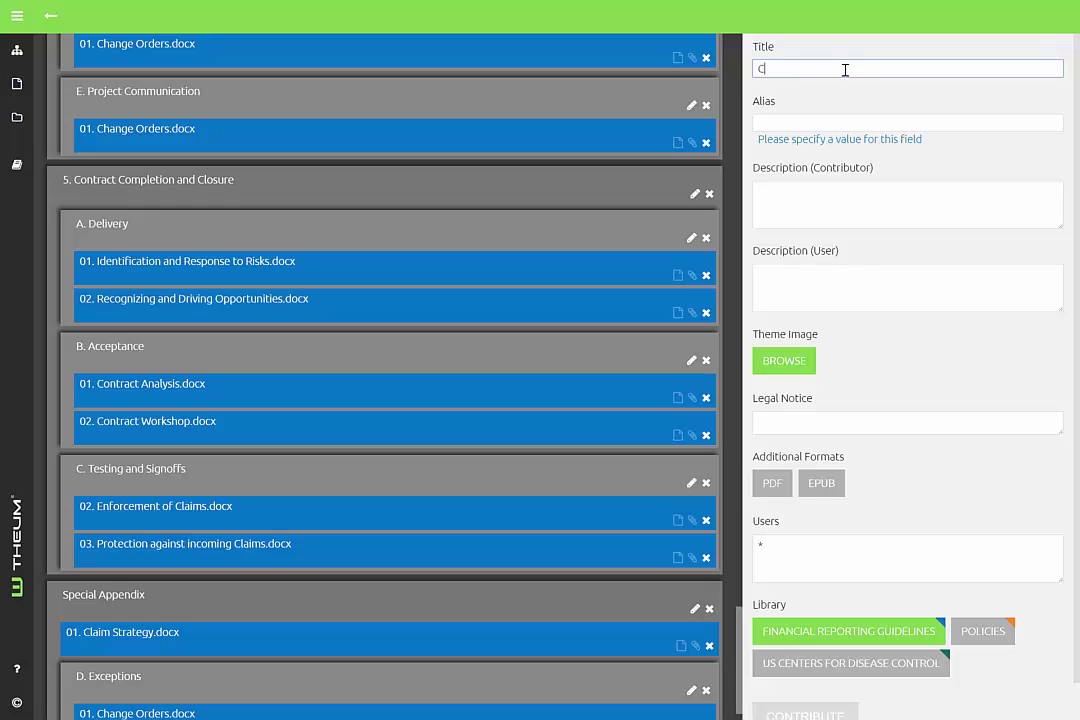
{"action": "type", "text": "ontracts Handbook"}
{"action": "key", "text": "Tab"}
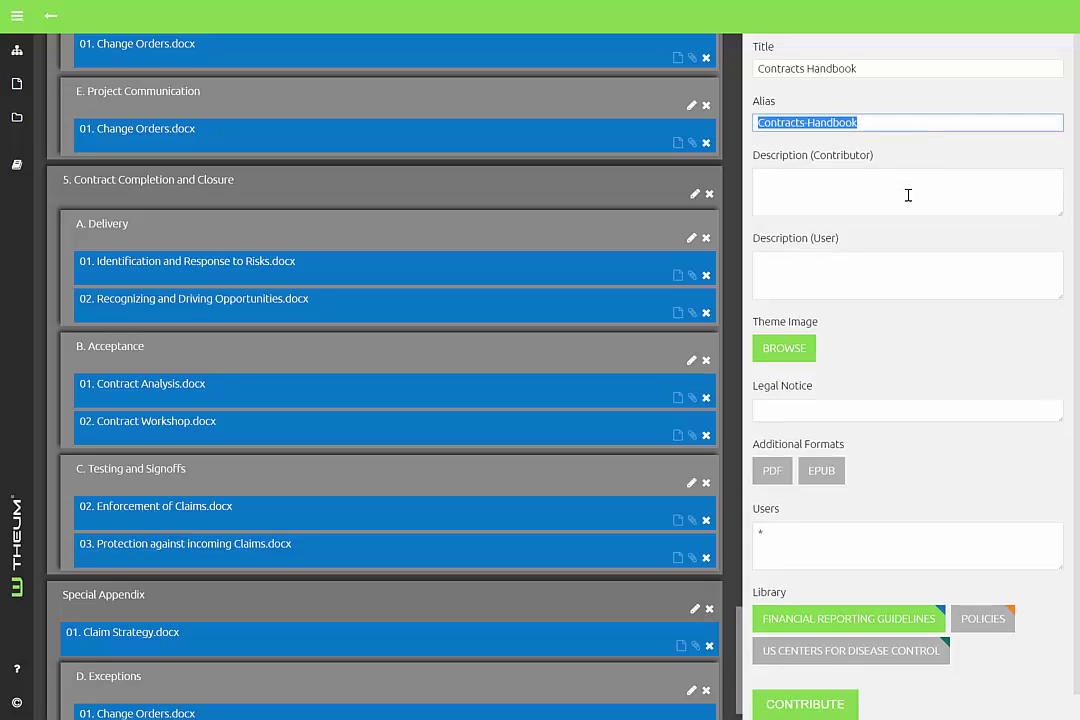
Set the contributor description to "Draft version" and the user description to "Provisions for reducing risk in contracts"
{"action": "left_click", "coordinate": [908, 195]}
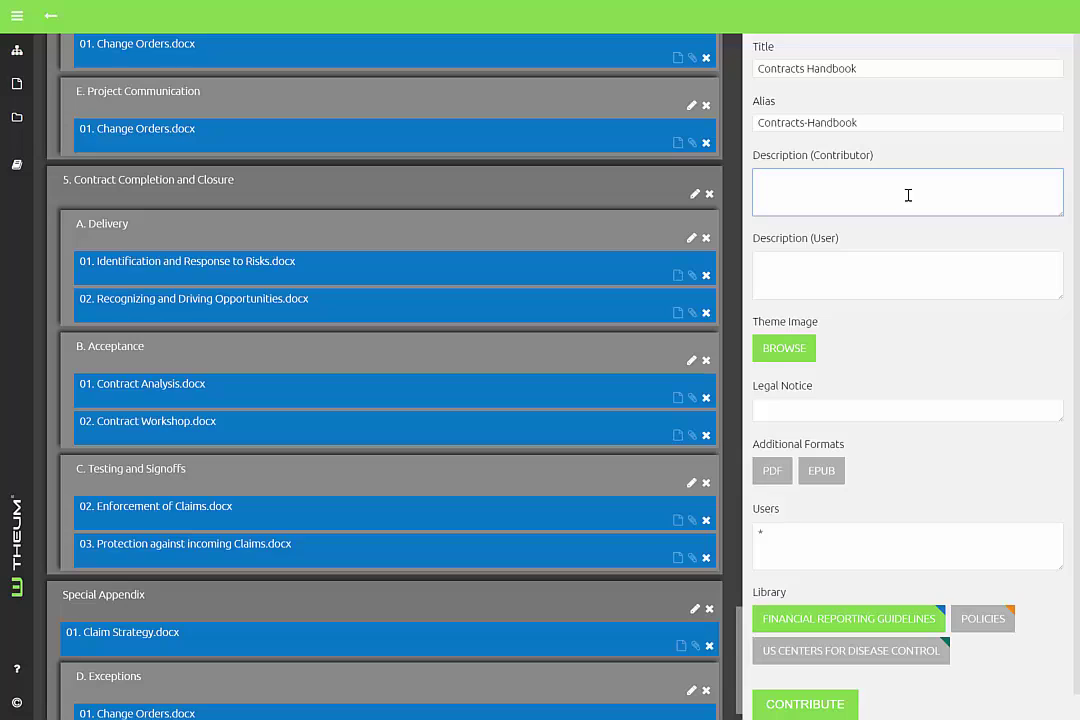
{"action": "type", "text": "Draft version"}
{"action": "left_click", "coordinate": [898, 268]}
{"action": "type", "text": "P"}
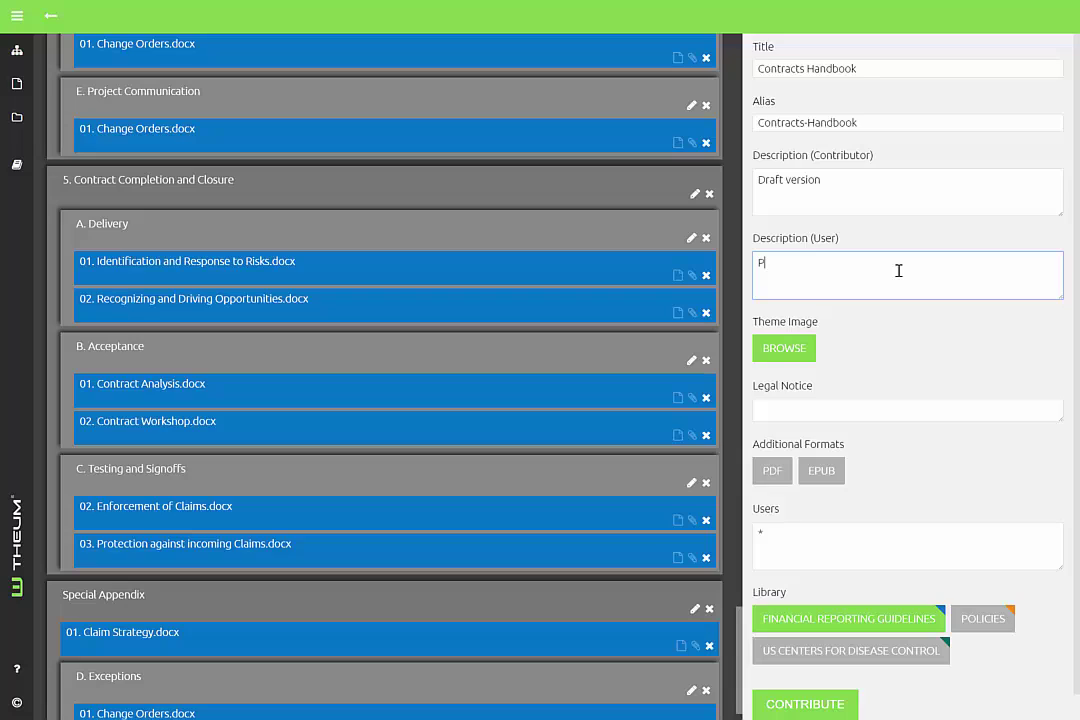
{"action": "type", "text": "rovisions for reducing risk i"}
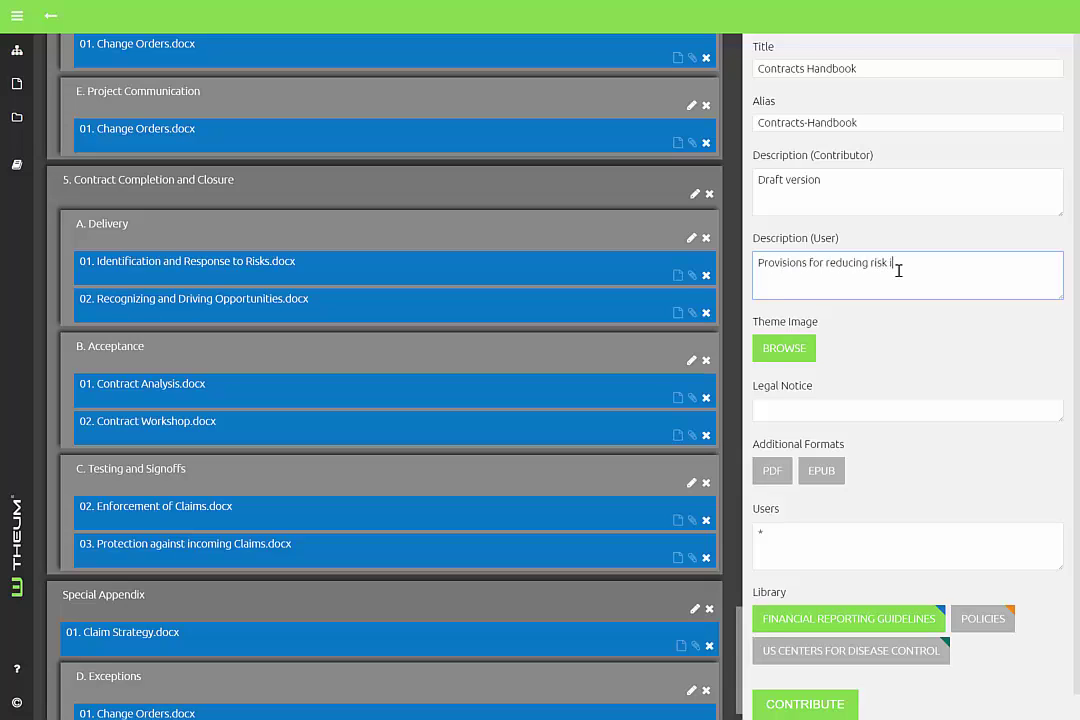
{"action": "type", "text": "n contracts"}
Use IFRS lib.png as the book's theme image and set the legal notice to "Copyright 2017"
{"action": "left_click", "coordinate": [763, 350]}
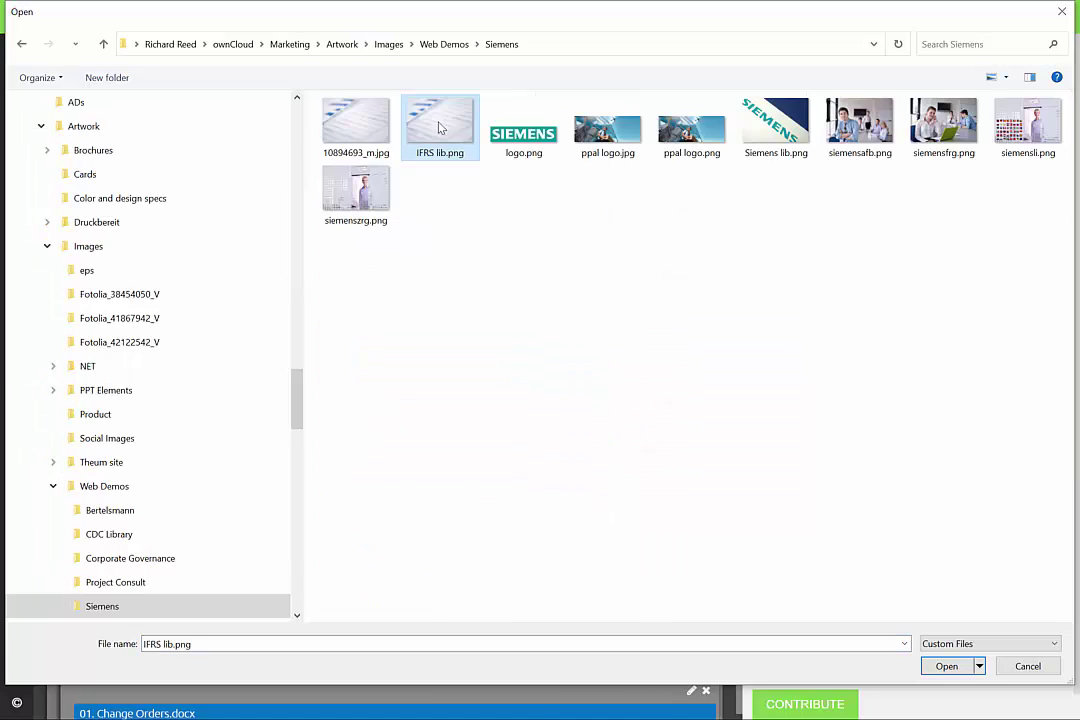
{"action": "double_click", "coordinate": [435, 122]}
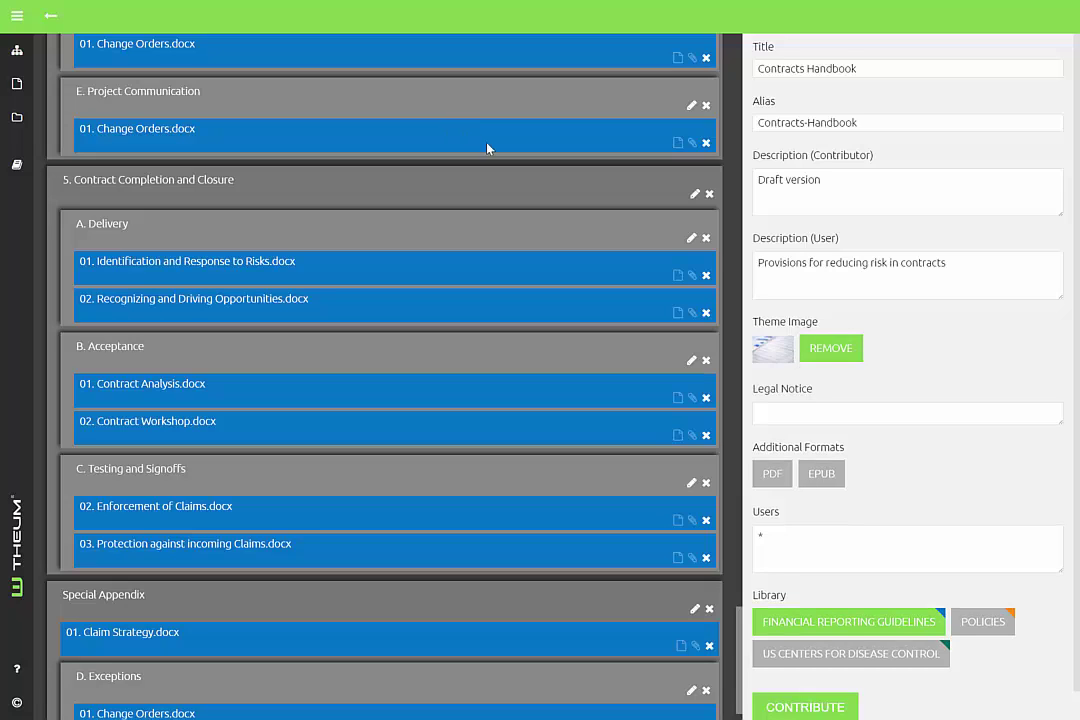
{"action": "left_click", "coordinate": [885, 412]}
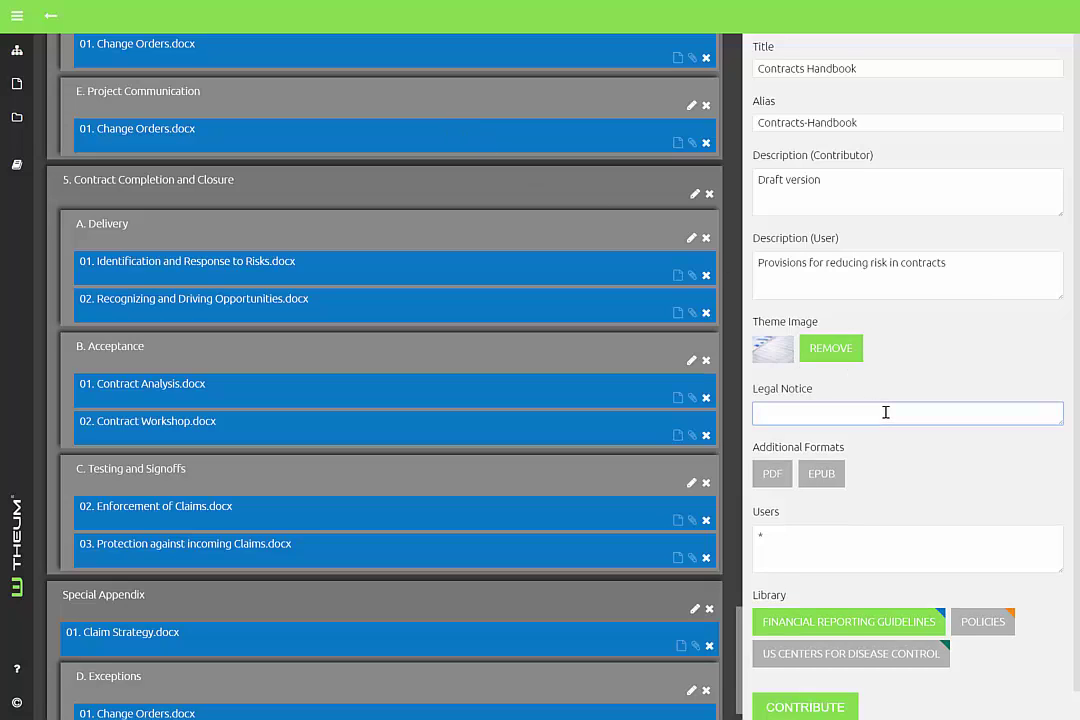
{"action": "type", "text": "Copyright 2017"}
Enable PDF and EPUB as additional formats and assign the book to the Policies library
{"action": "left_click", "coordinate": [776, 475]}
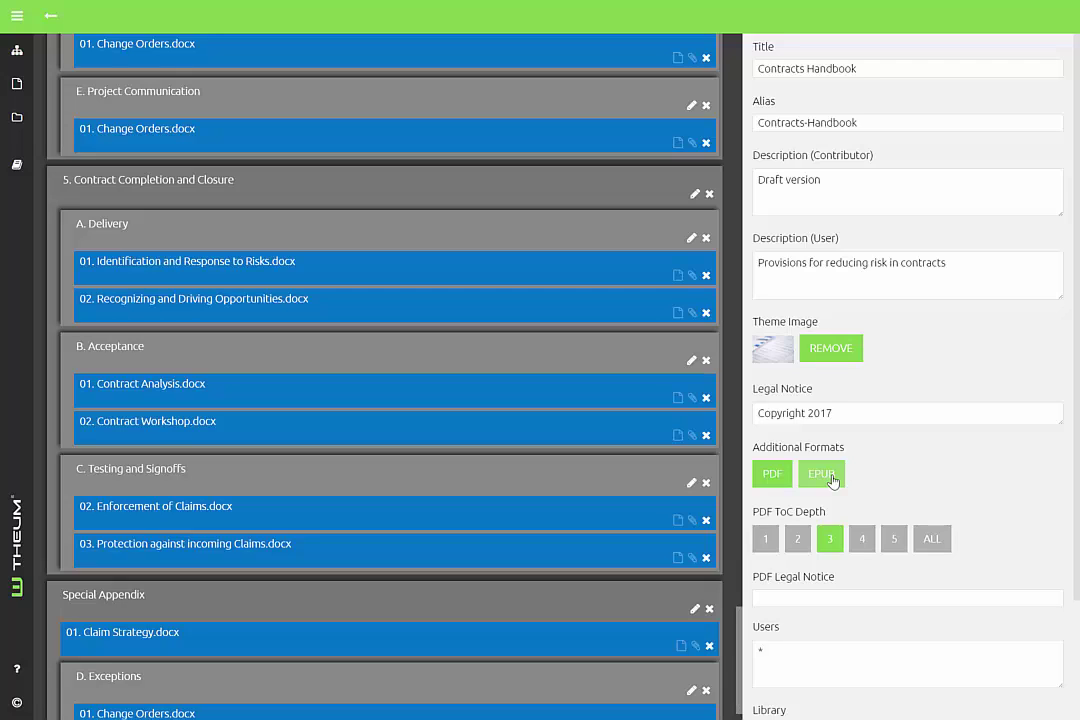
{"action": "scroll", "coordinate": [993, 494], "scroll_direction": "down", "scroll_amount": 2}
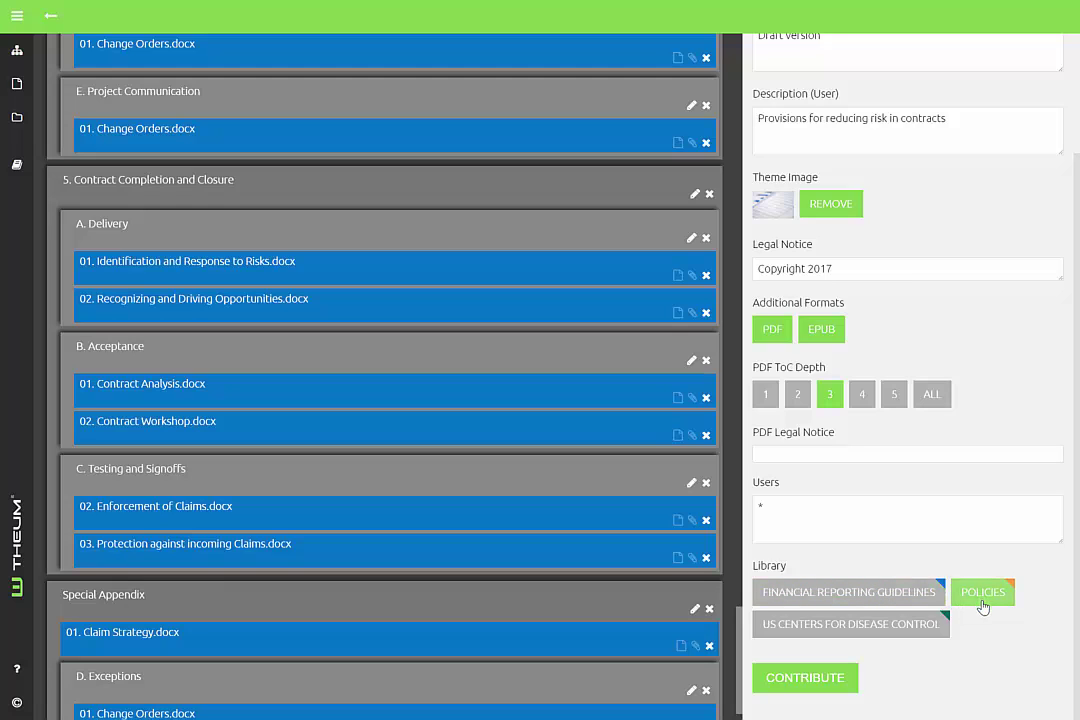
{"action": "scroll", "coordinate": [940, 640], "scroll_direction": "up", "scroll_amount": 1}
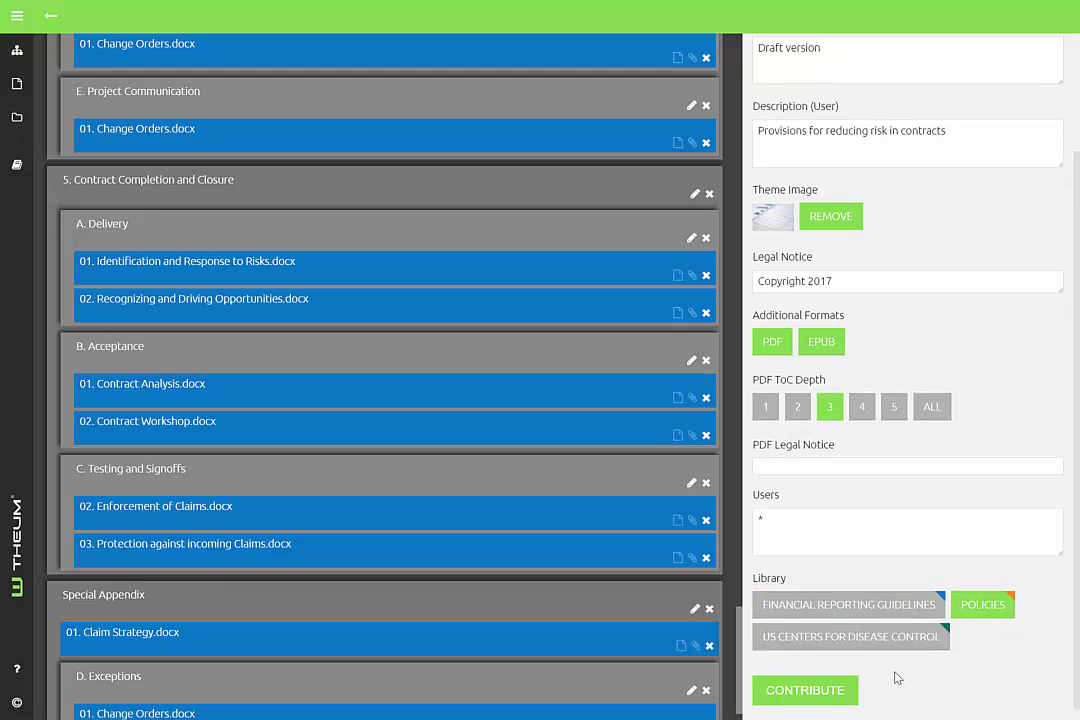
Contribute the book and open the details of the draft Contracts Handbook to follow its document processing
{"action": "left_click", "coordinate": [796, 694]}
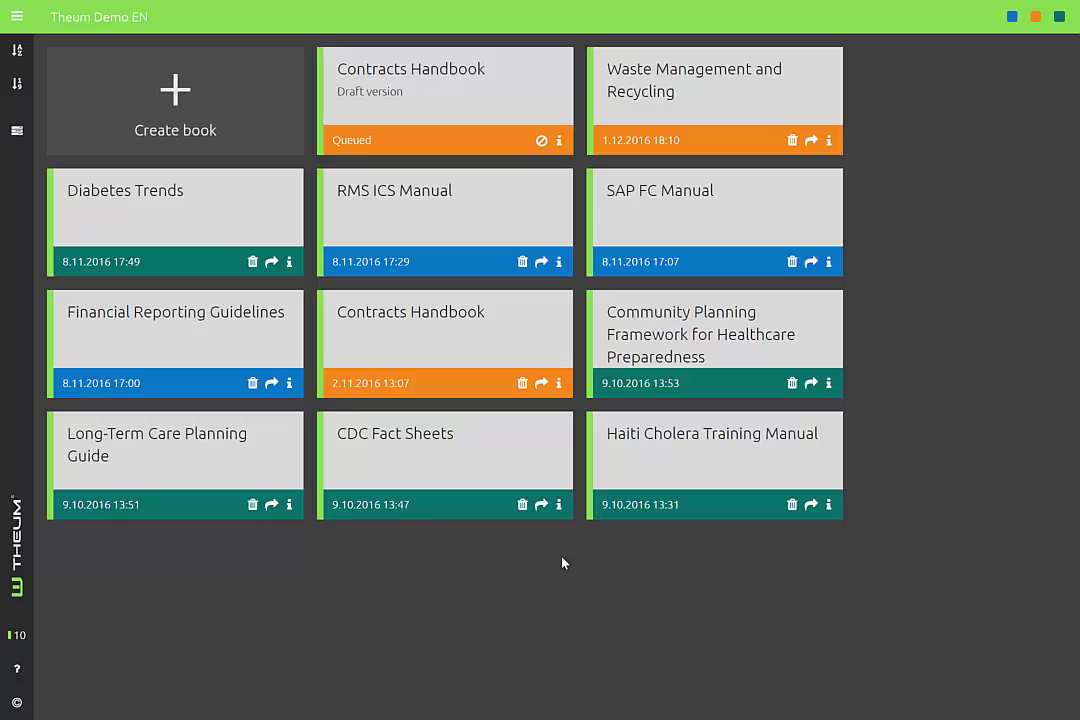
{"action": "left_click", "coordinate": [559, 140]}
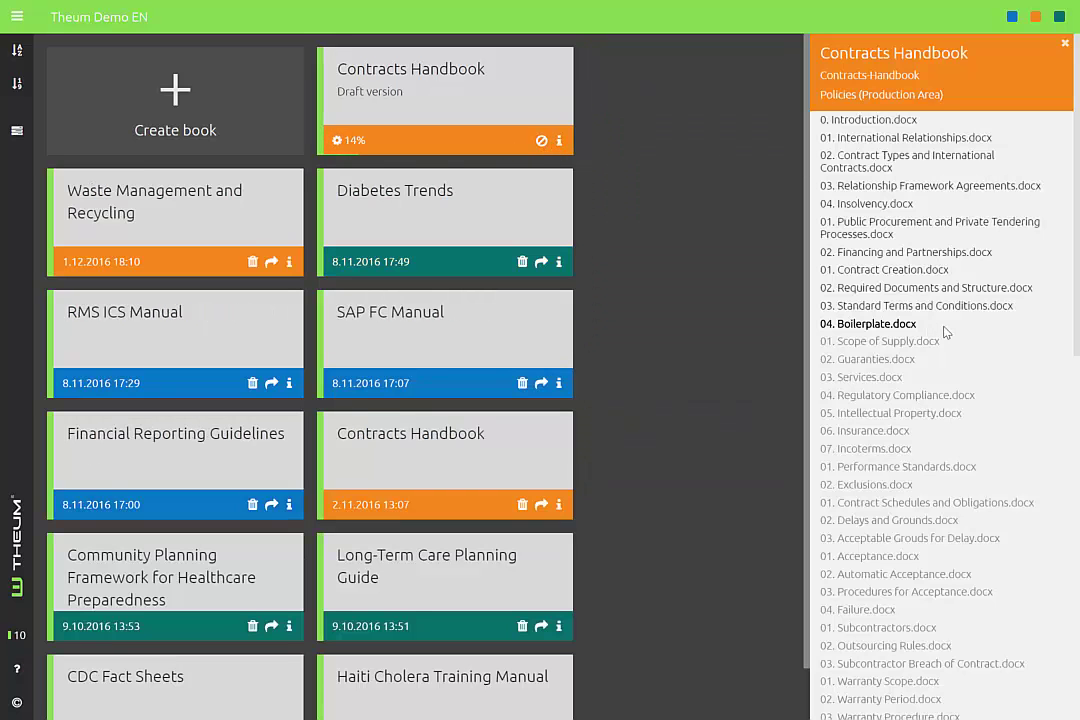